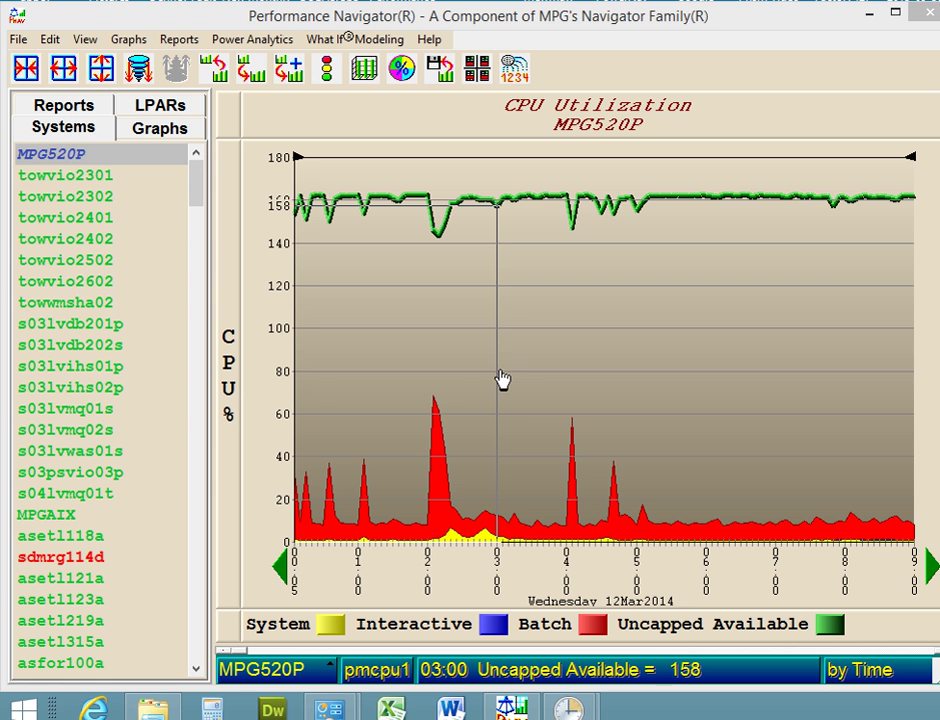
Step: Review the saved user, password and automatic signon settings for system MPG520P, closing the options when done
{"action": "left_click_drag", "start_coordinate": [502, 380], "coordinate": [405, 347]}
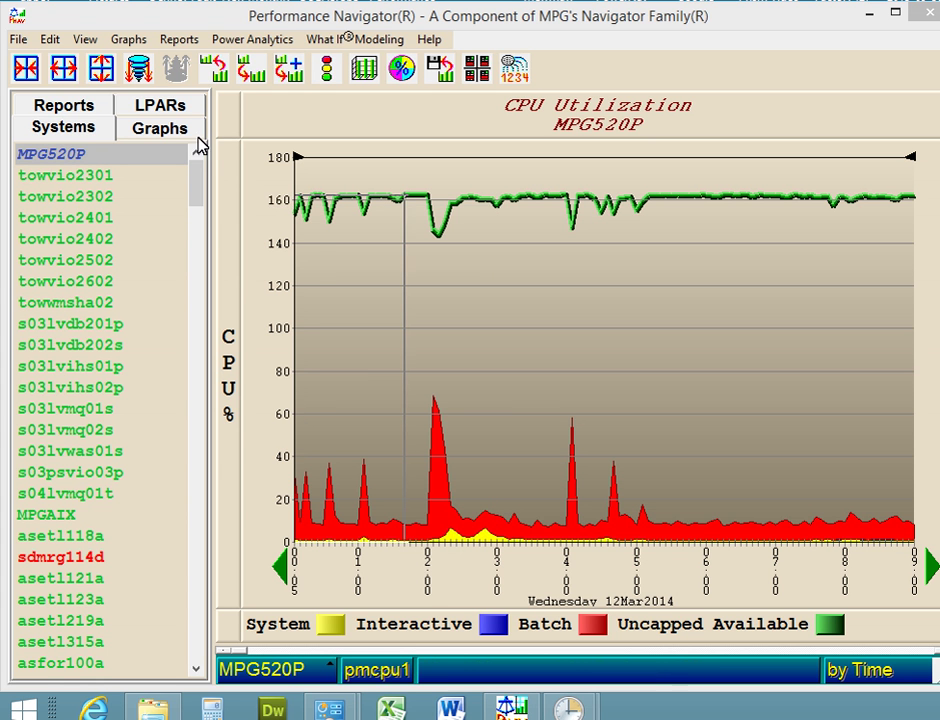
{"action": "left_click", "coordinate": [50, 39]}
{"action": "mouse_move", "coordinate": [97, 158]}
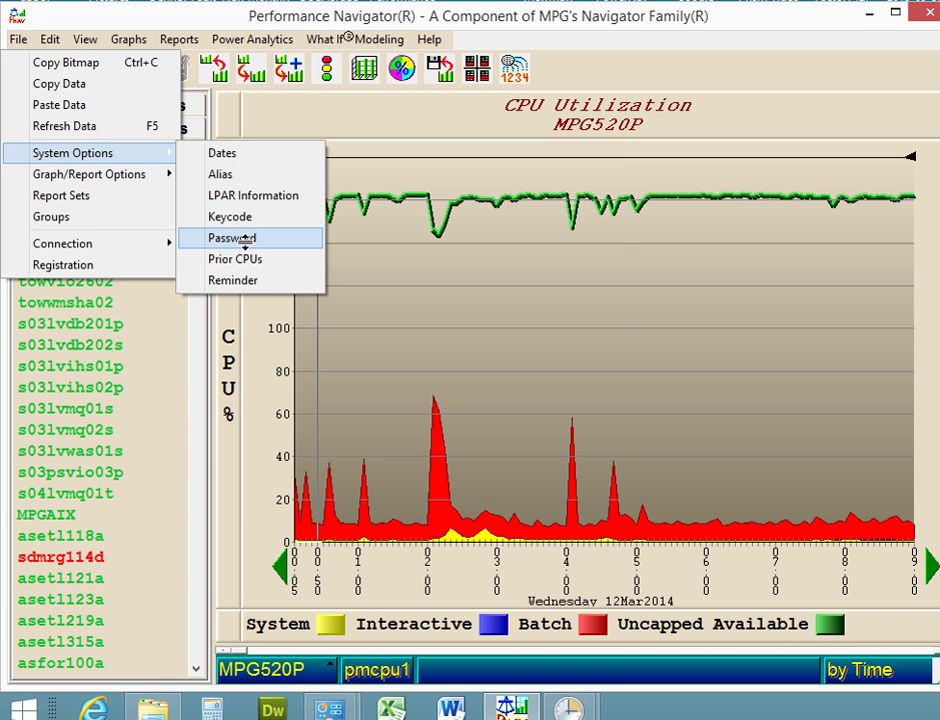
{"action": "left_click", "coordinate": [220, 238]}
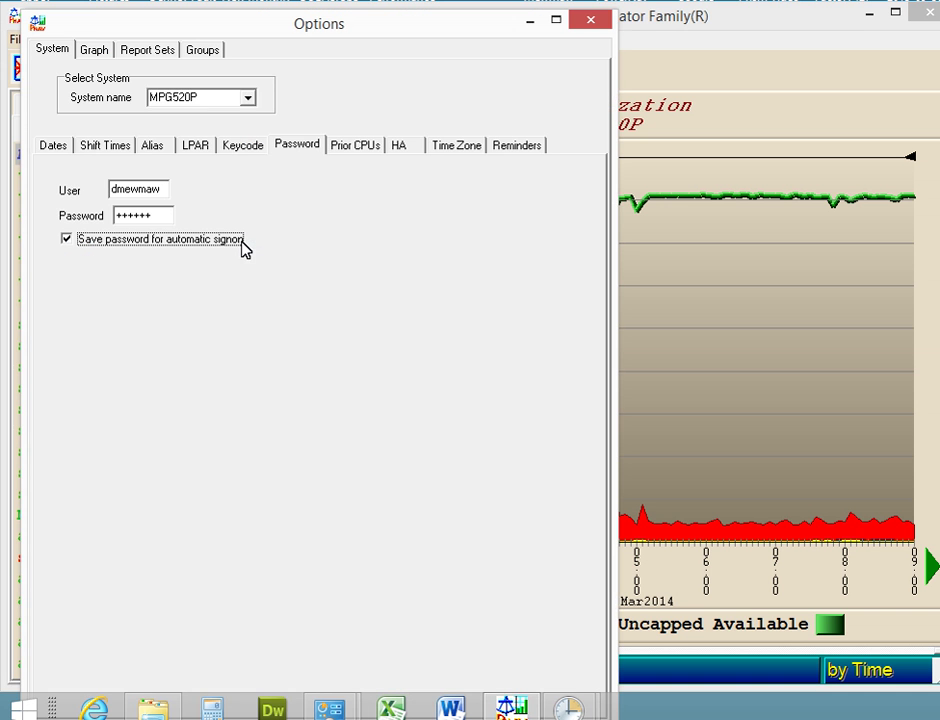
{"action": "left_click", "coordinate": [114, 188]}
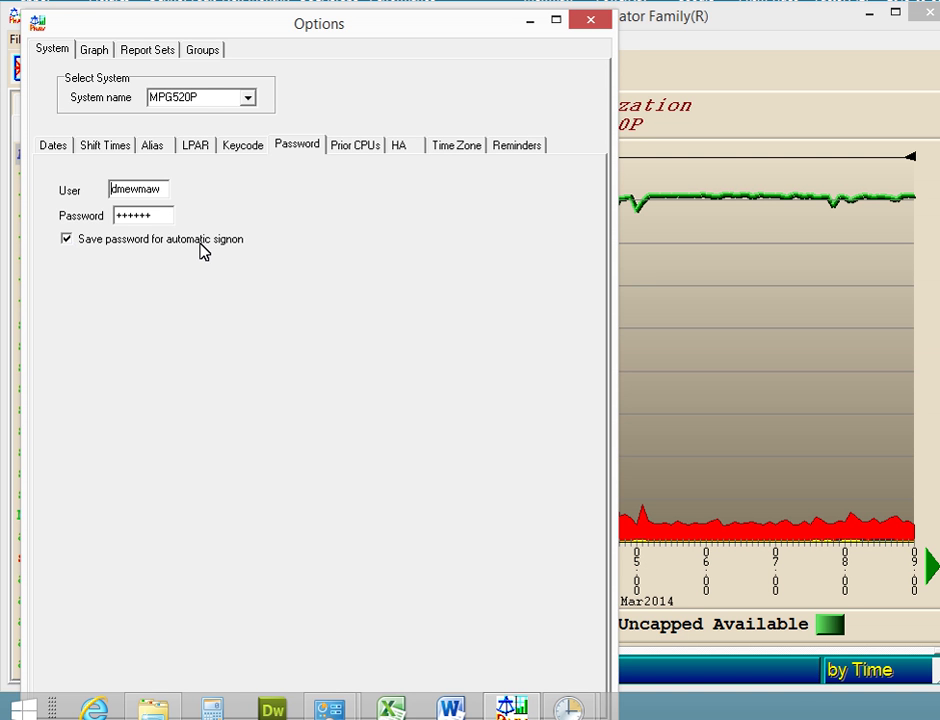
{"action": "left_click", "coordinate": [591, 21]}
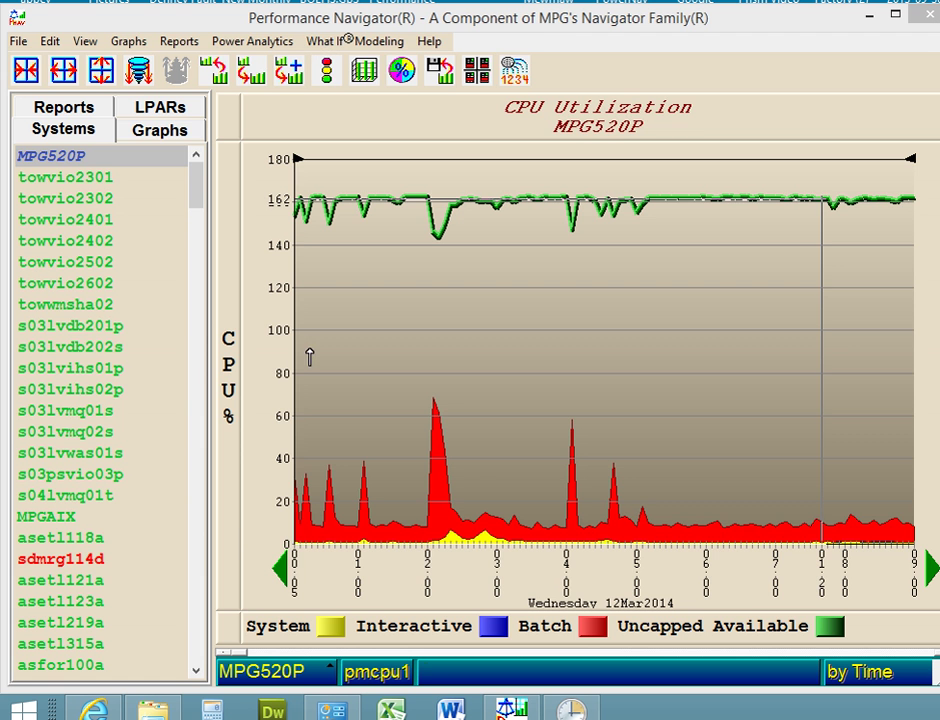
Step: Switch to the Control Panel's Administrative Tools and open Task Scheduler
{"action": "left_click", "coordinate": [333, 712]}
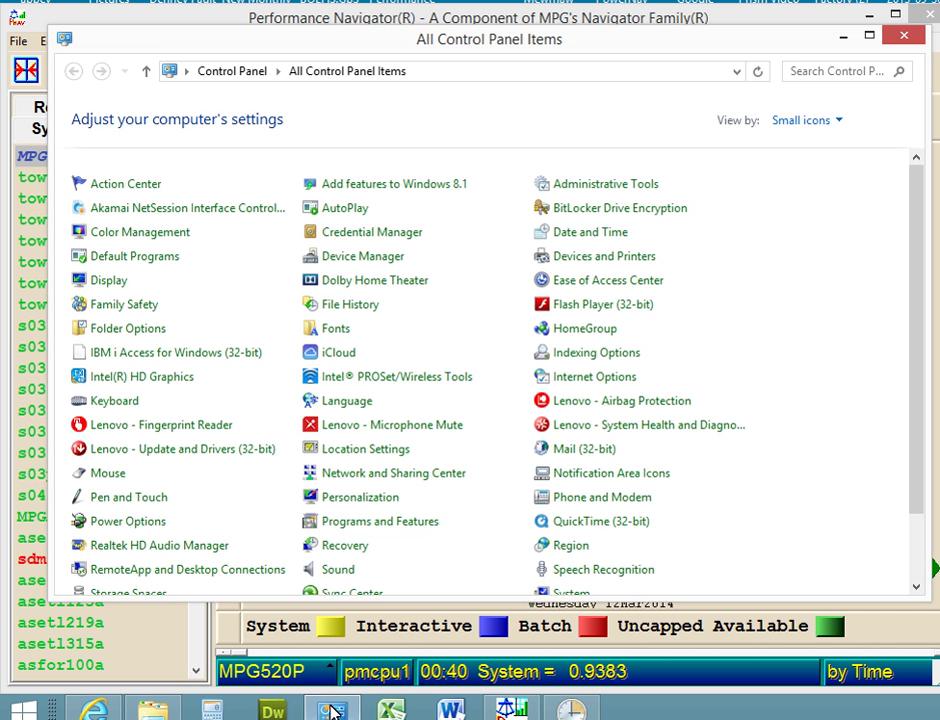
{"action": "left_click", "coordinate": [606, 189]}
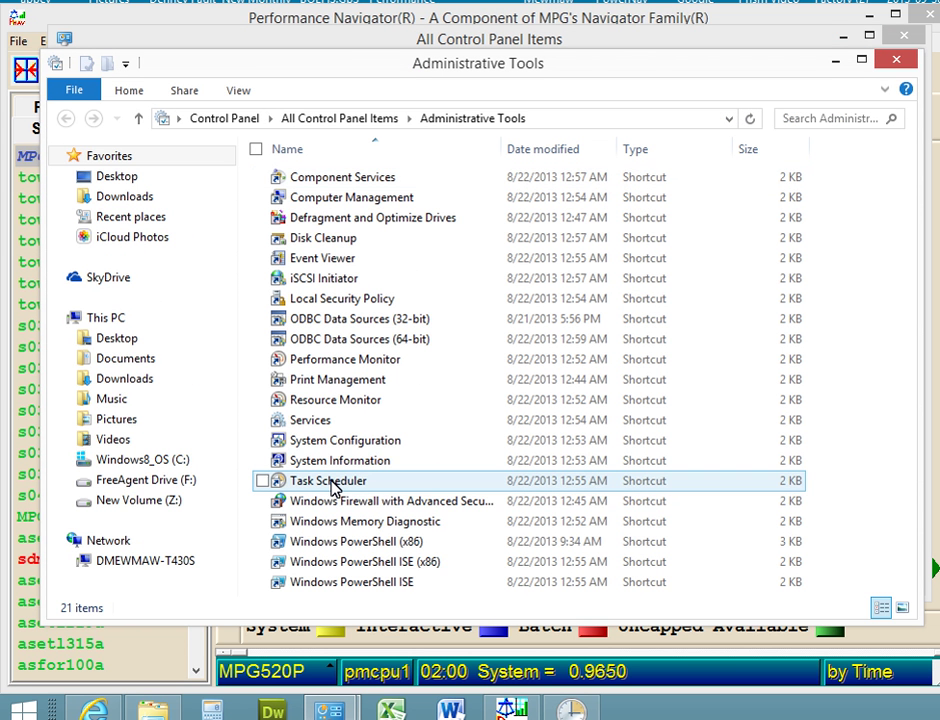
{"action": "left_click", "coordinate": [334, 486]}
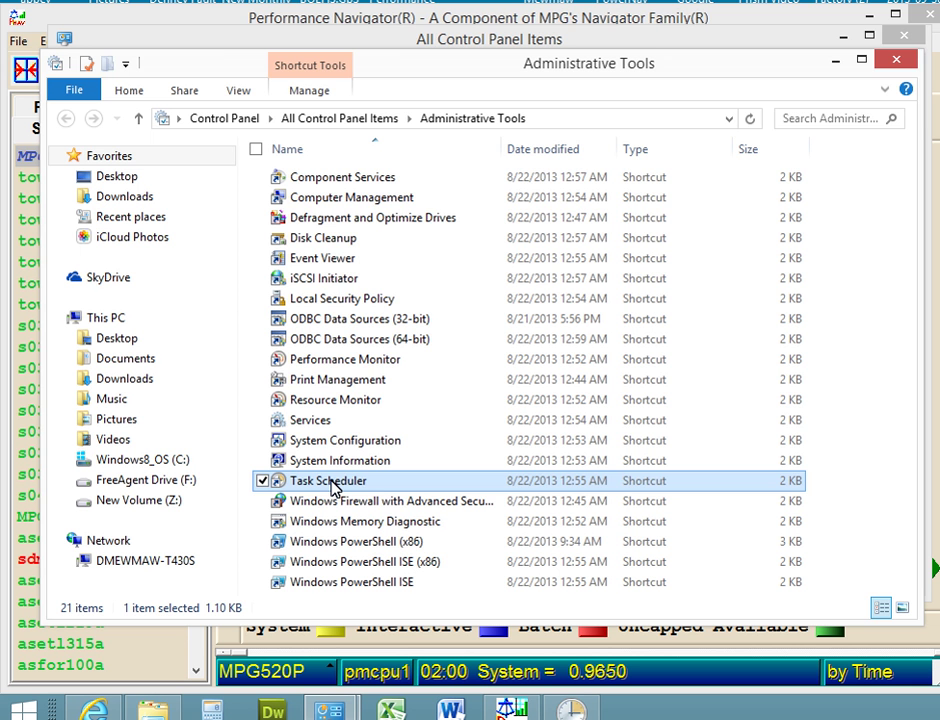
{"action": "double_click", "coordinate": [334, 486]}
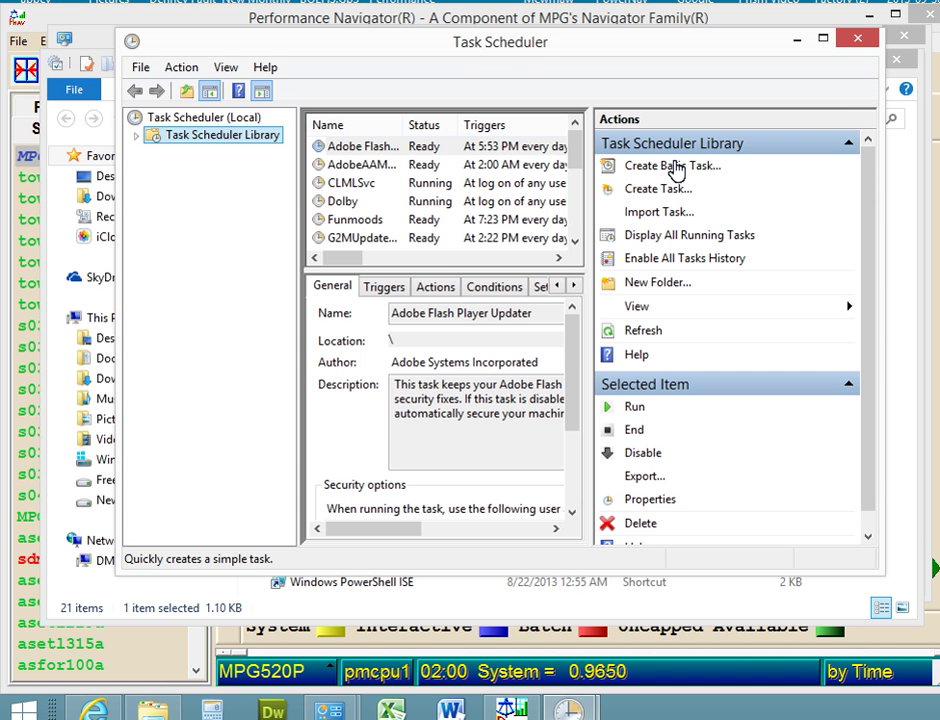
Step: Start a new basic task named EXPO with the description "Expo Automation"
{"action": "left_click", "coordinate": [677, 167]}
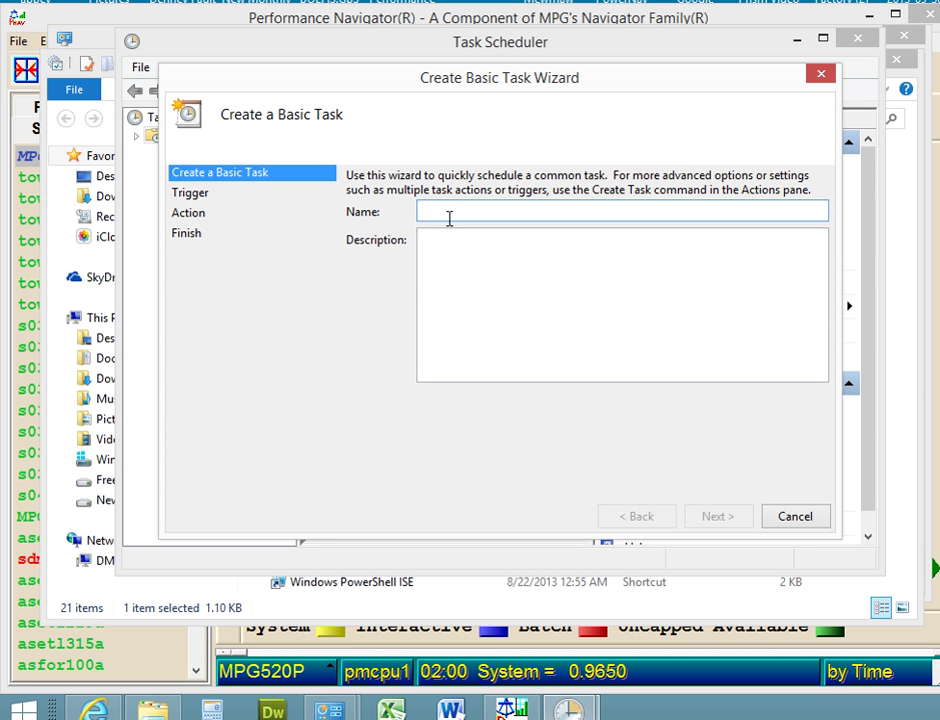
{"action": "type", "text": "EXPO"}
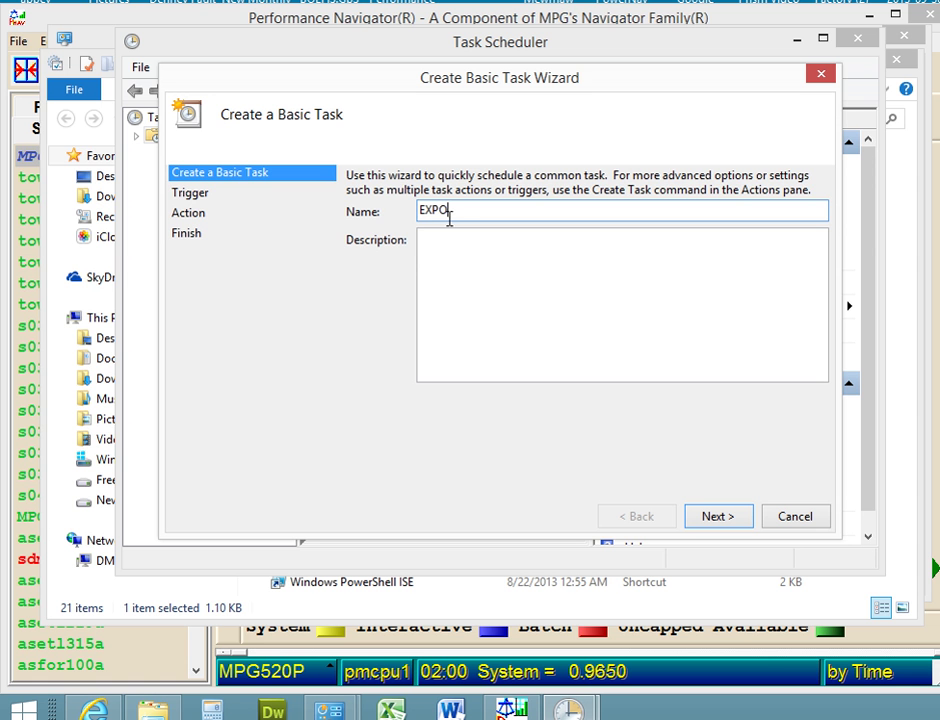
{"action": "left_click", "coordinate": [463, 244]}
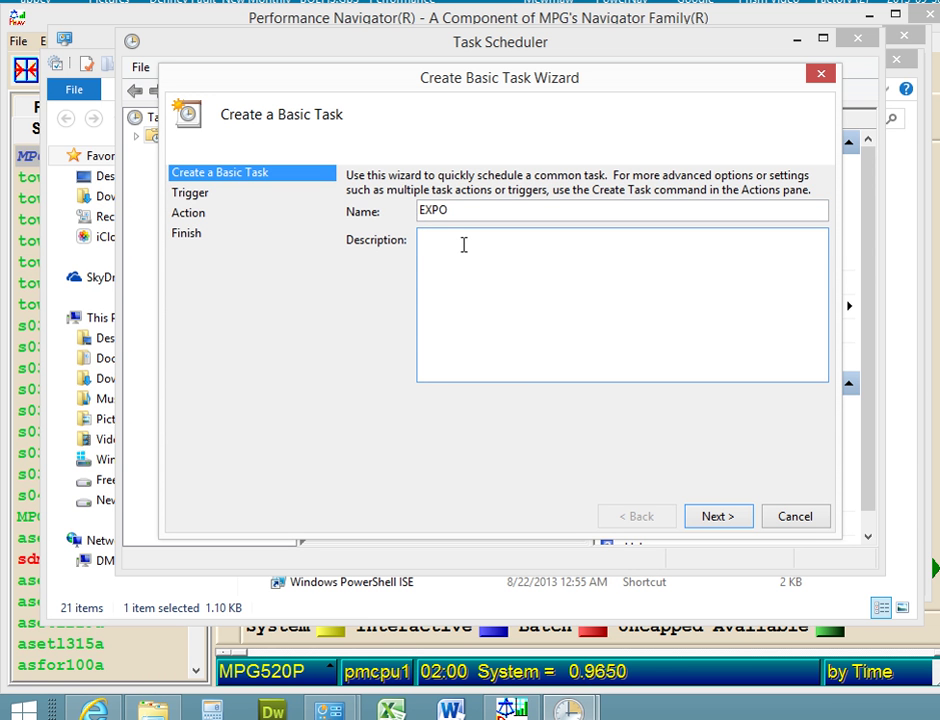
{"action": "type", "text": "Expo Automation"}
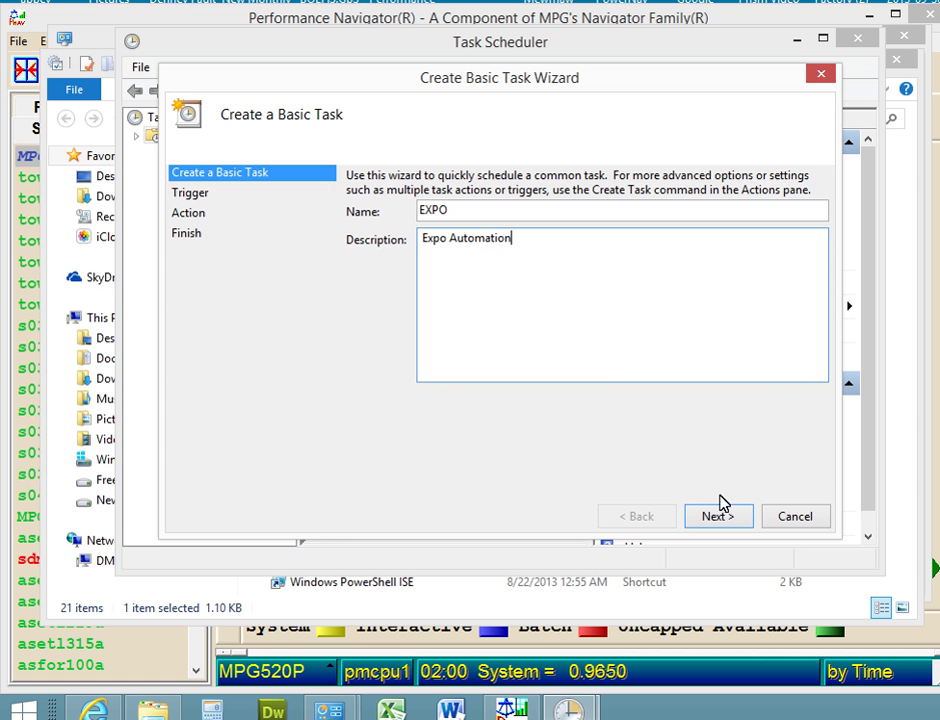
{"action": "left_click", "coordinate": [716, 515]}
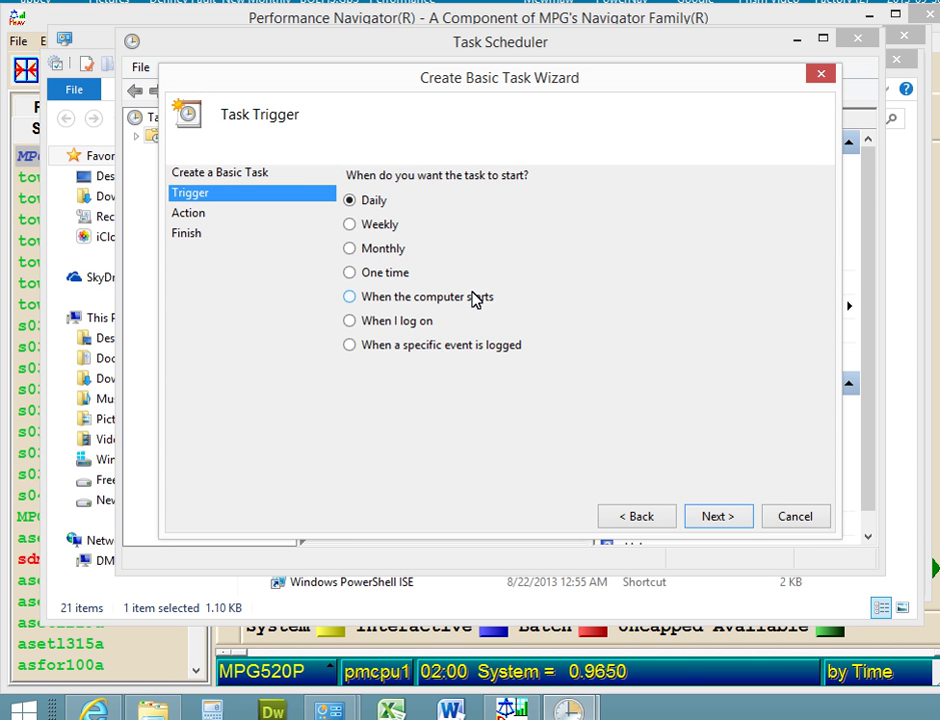
Step: Schedule the basic task to run daily with a start time of 12:00:00 PM
{"action": "left_click", "coordinate": [716, 516]}
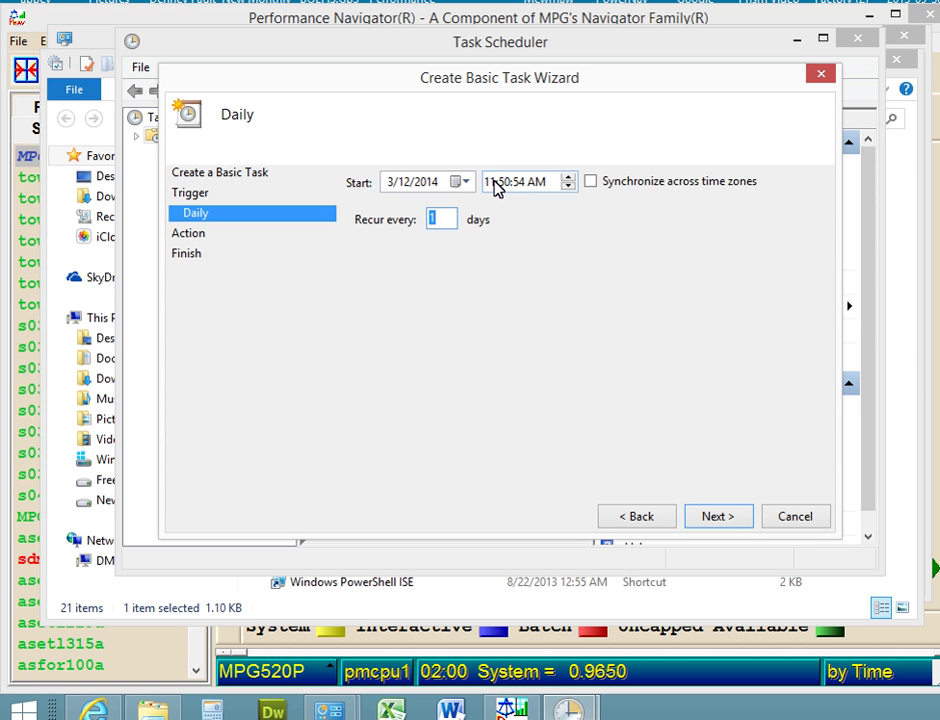
{"action": "left_click", "coordinate": [489, 183]}
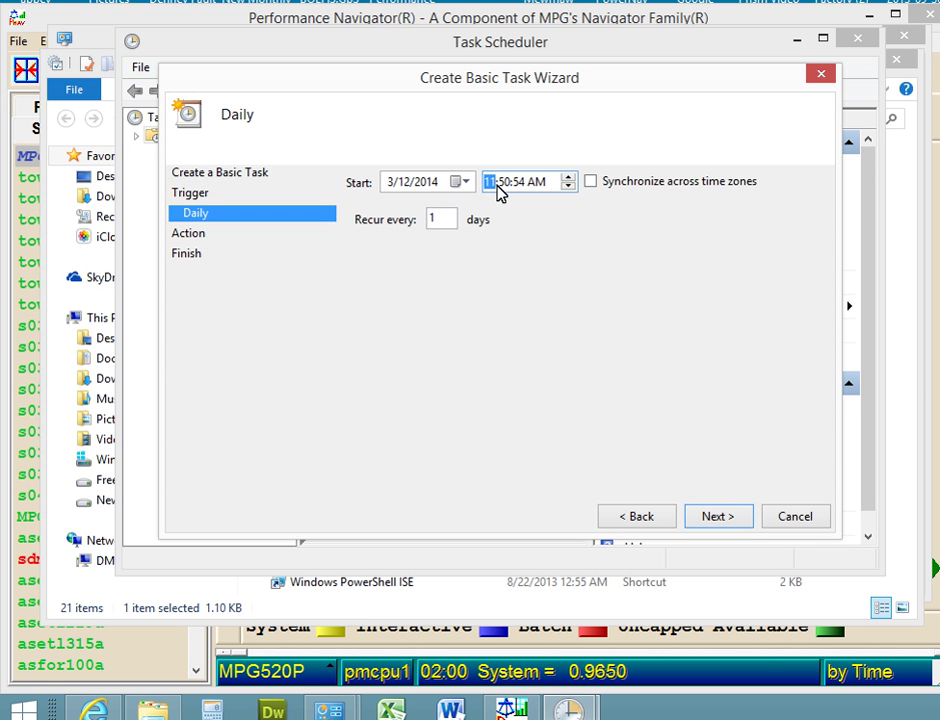
{"action": "key", "text": "Up"}
{"action": "key", "text": "Right"}
{"action": "type", "text": "00"}
{"action": "key", "text": "Right"}
{"action": "type", "text": "00"}
{"action": "left_click", "coordinate": [719, 513]}
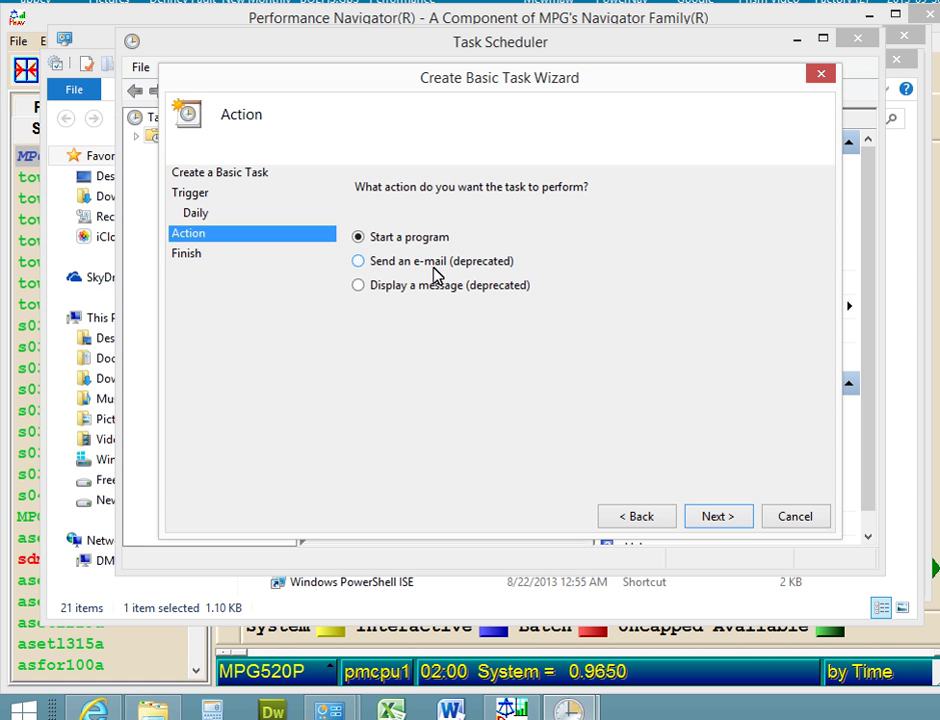
Step: Have the task start a program, choosing PerfNav.exe from the Performance Navigator 16 folder
{"action": "left_click", "coordinate": [716, 518]}
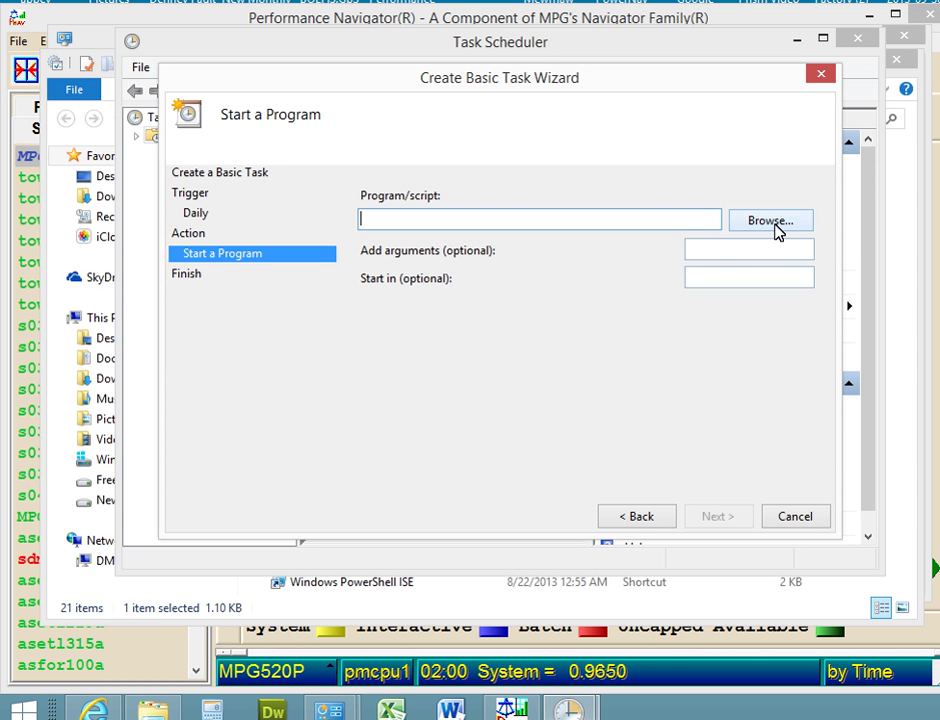
{"action": "left_click", "coordinate": [776, 222]}
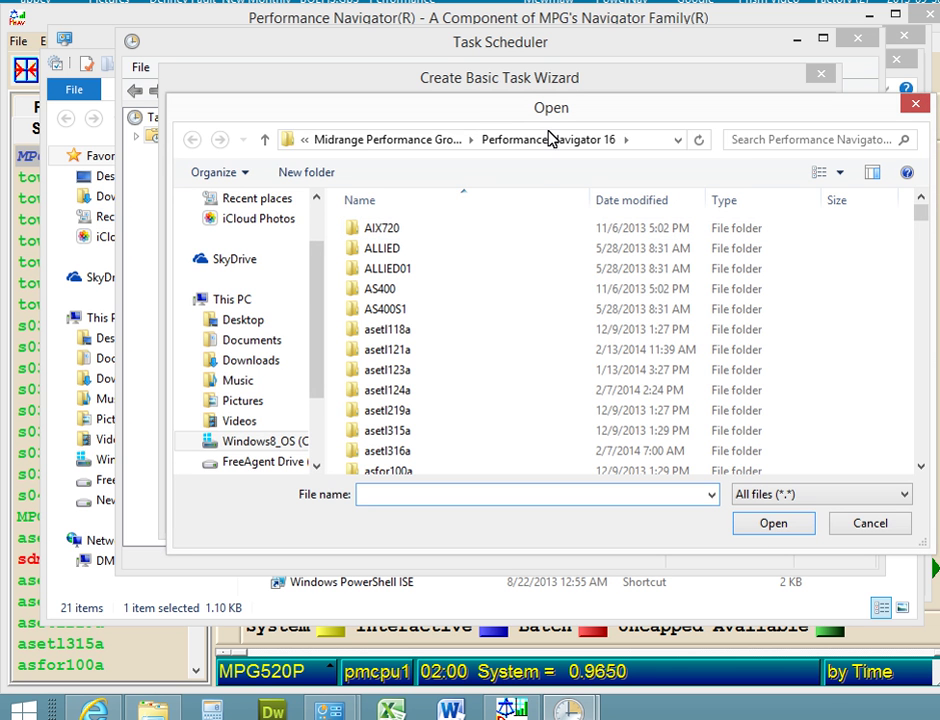
{"action": "left_click", "coordinate": [677, 139]}
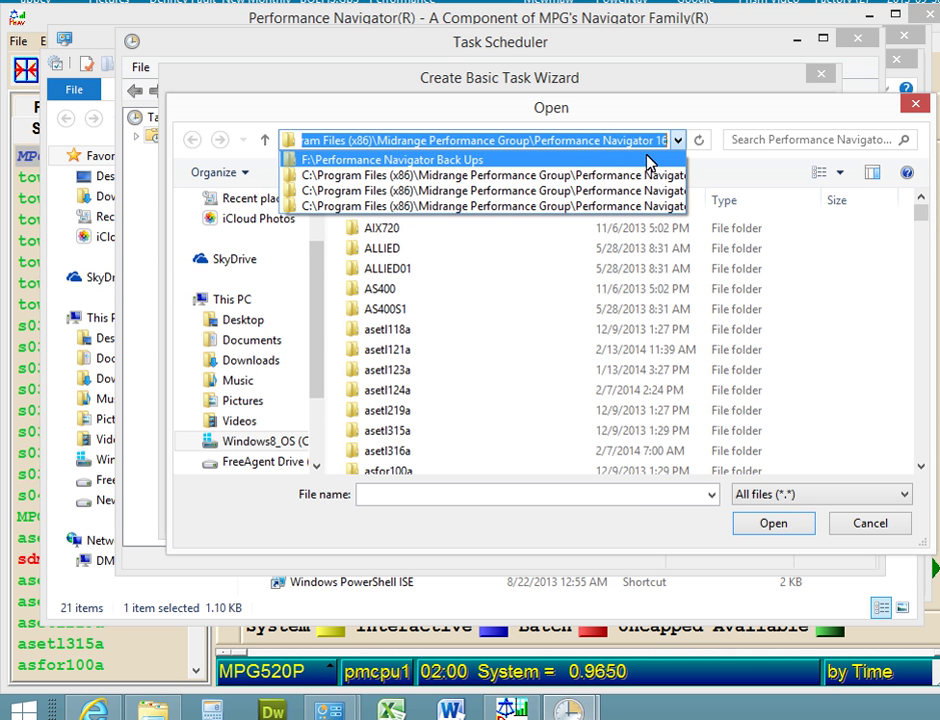
{"action": "left_click", "coordinate": [880, 263]}
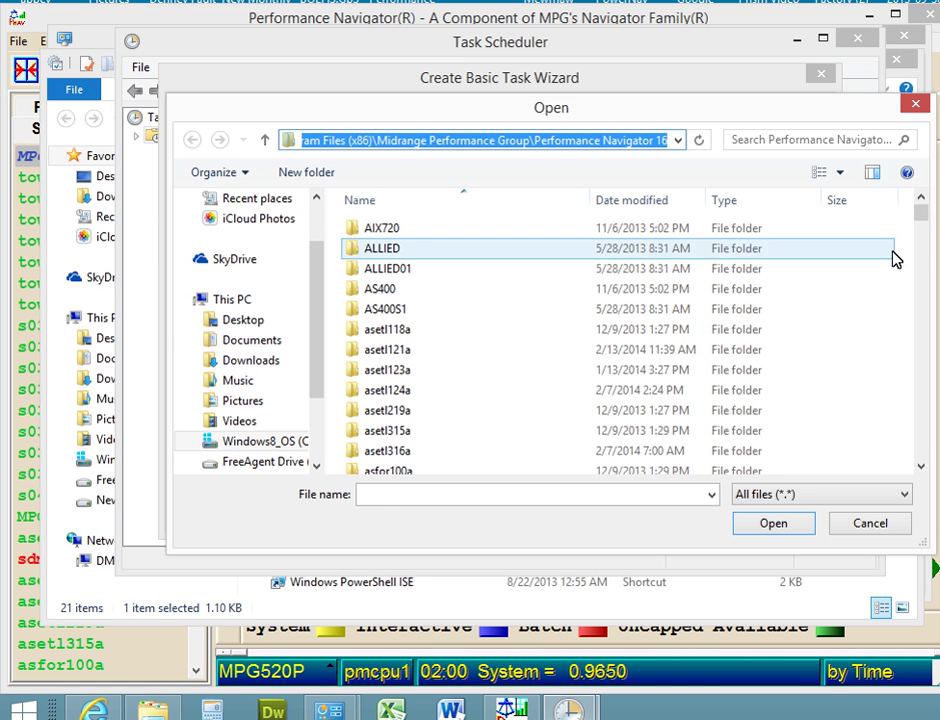
{"action": "left_click_drag", "start_coordinate": [917, 212], "coordinate": [870, 436]}
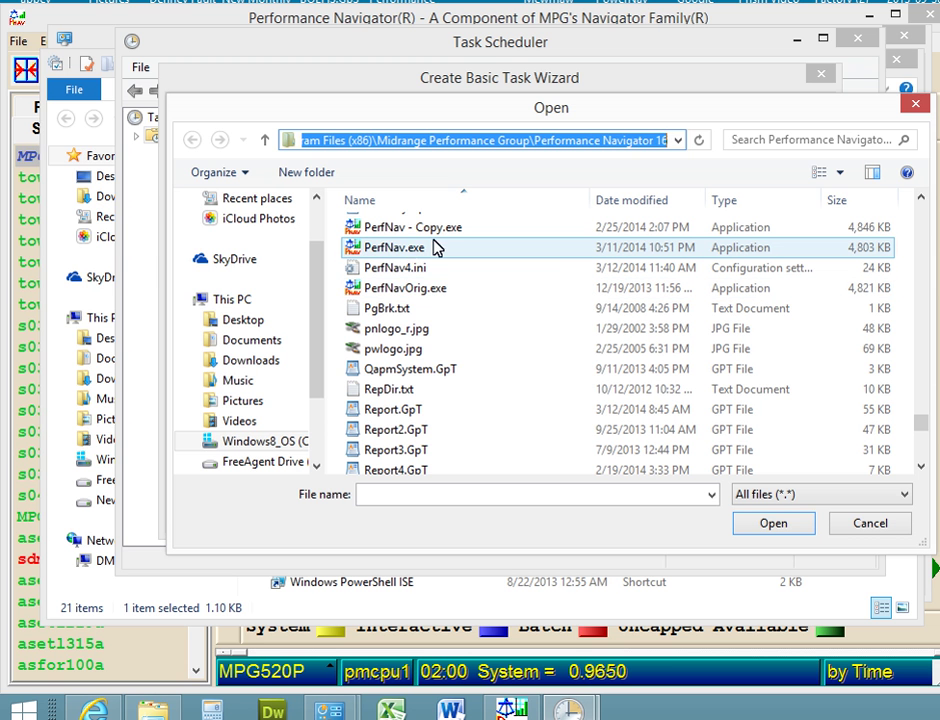
{"action": "left_click", "coordinate": [387, 250]}
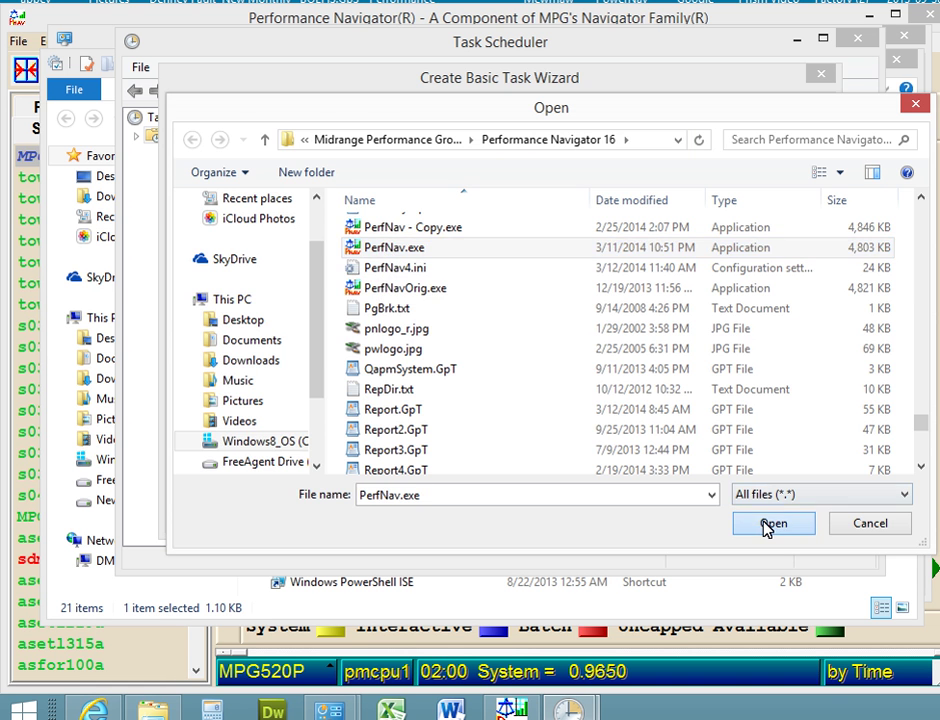
{"action": "left_click", "coordinate": [770, 524]}
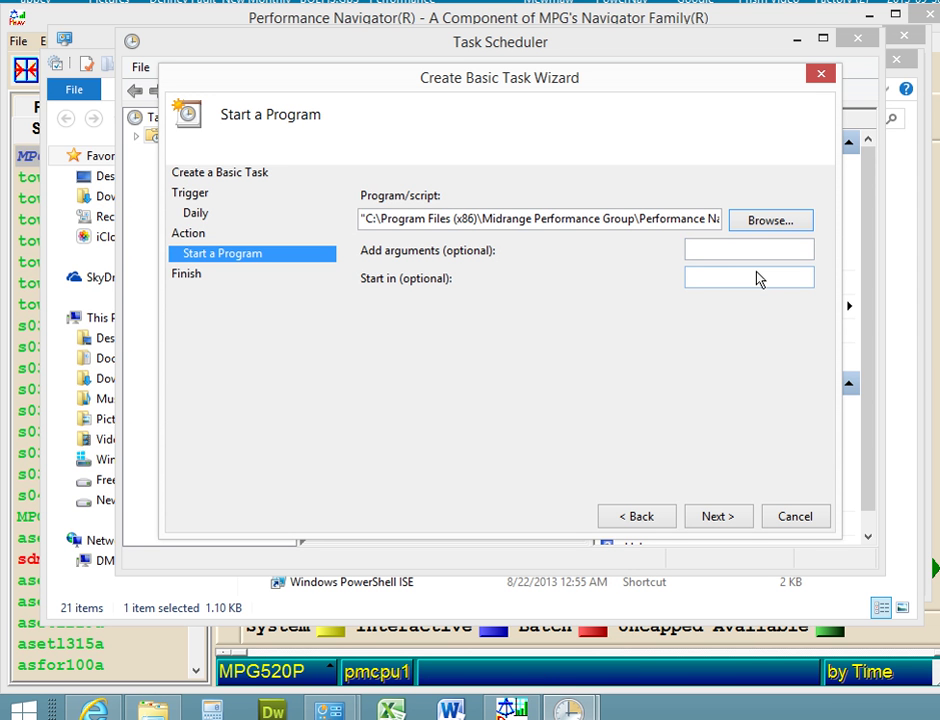
Step: Add the argument "Save EXPO" to the program action and finish creating the task
{"action": "left_click", "coordinate": [705, 256]}
{"action": "type", "text": "S"}
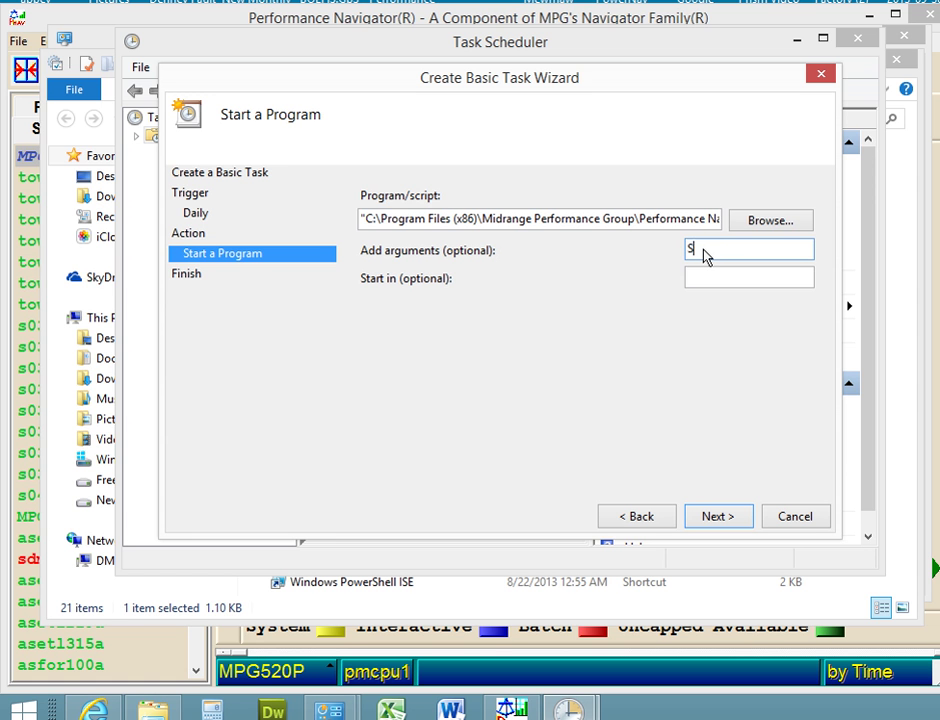
{"action": "type", "text": "ave EXPO"}
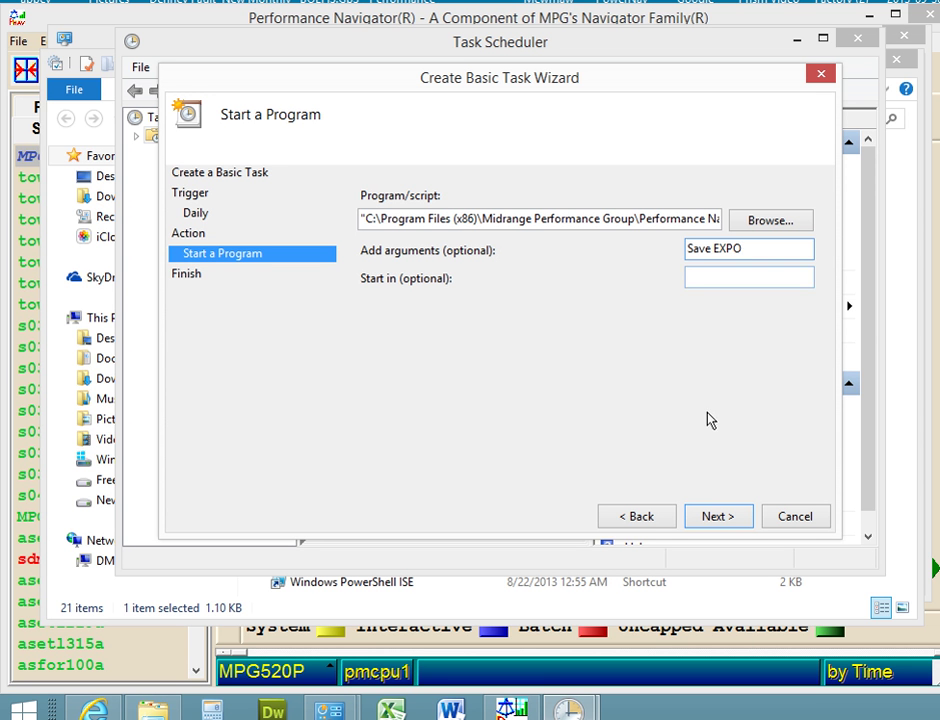
{"action": "left_click", "coordinate": [713, 517]}
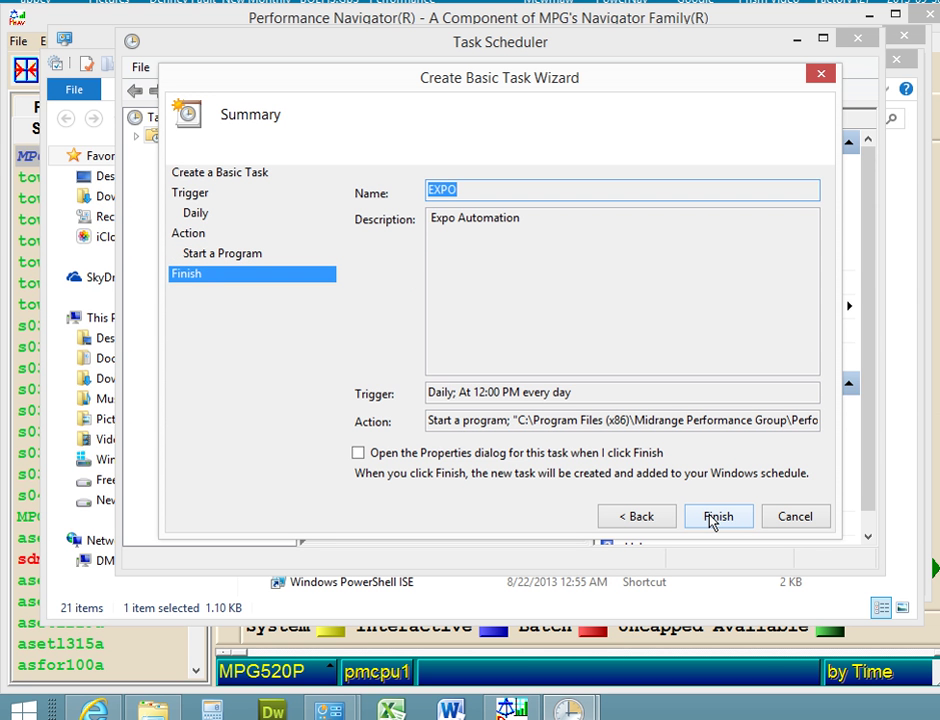
{"action": "left_click", "coordinate": [713, 518]}
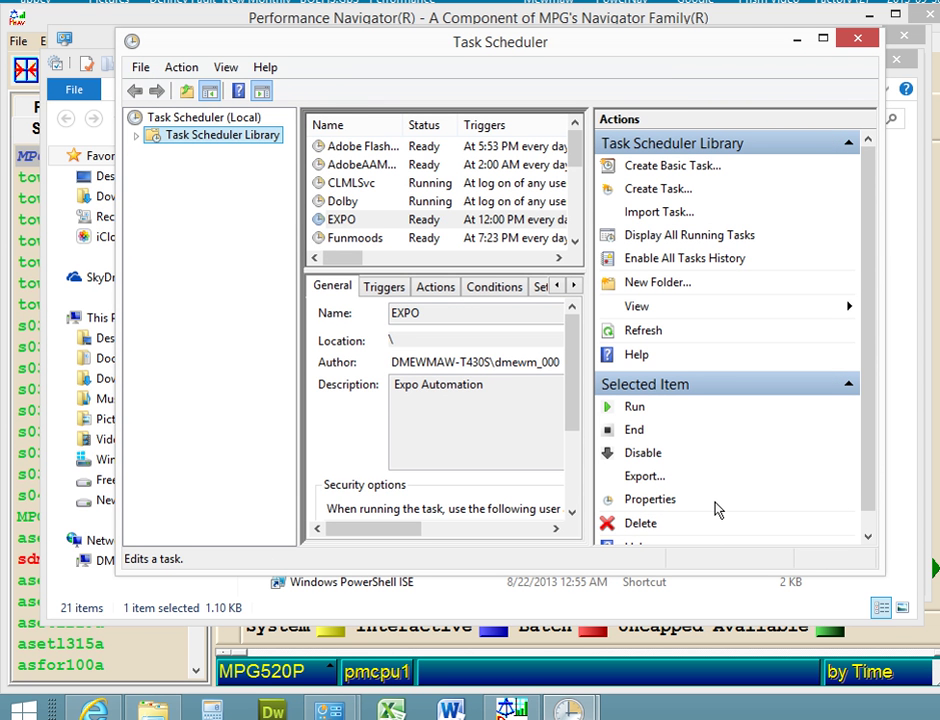
Step: Edit the EXPO task's daily trigger to repeat every 1 hour for an indefinite duration, and save the task's properties
{"action": "double_click", "coordinate": [381, 222]}
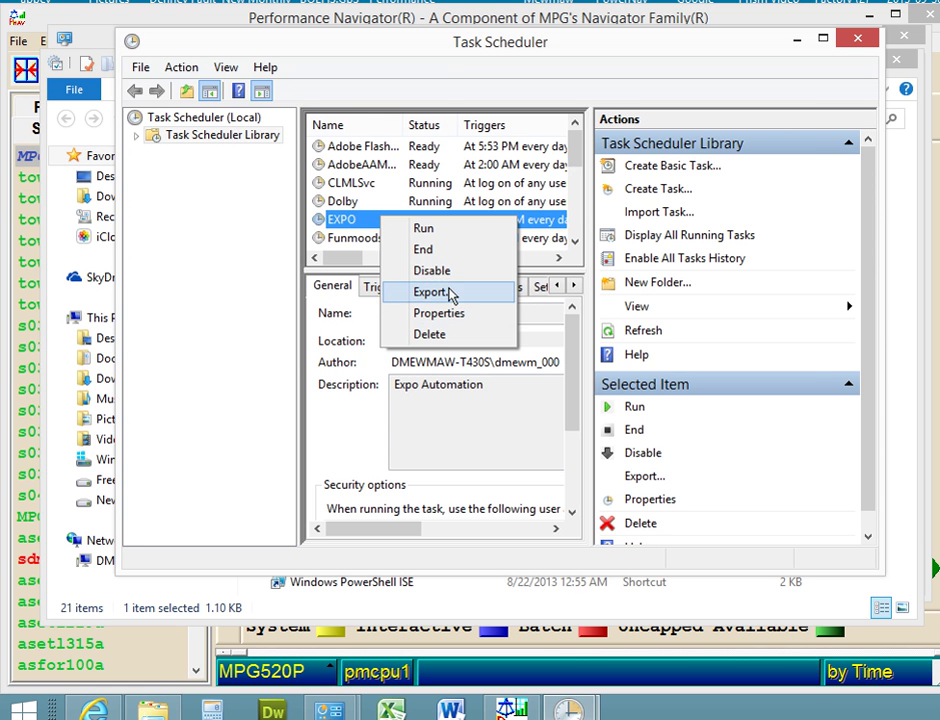
{"action": "left_click", "coordinate": [445, 313]}
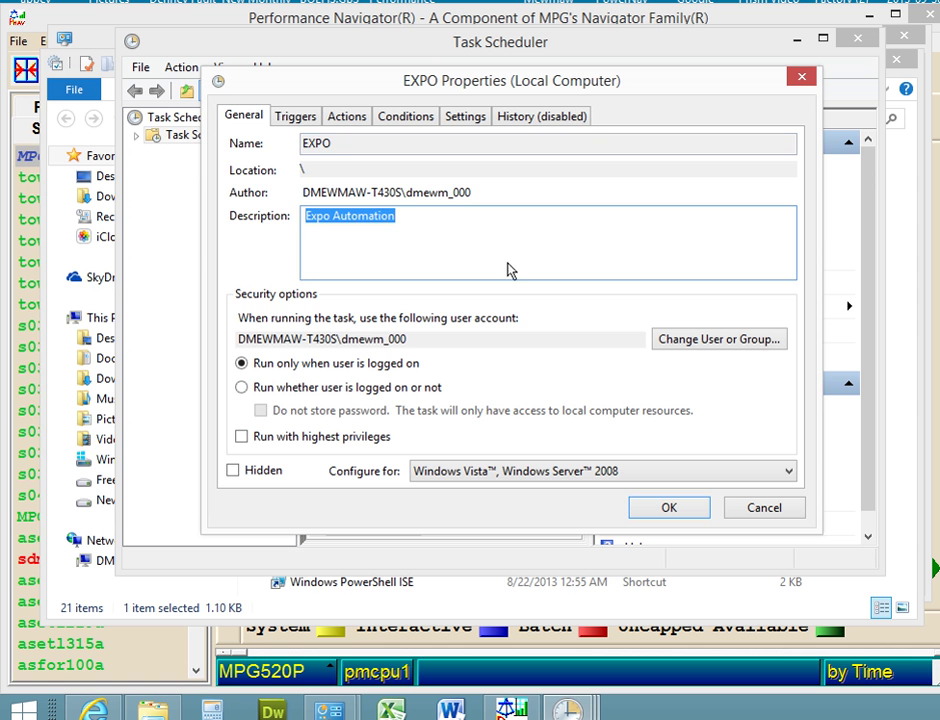
{"action": "left_click", "coordinate": [296, 118]}
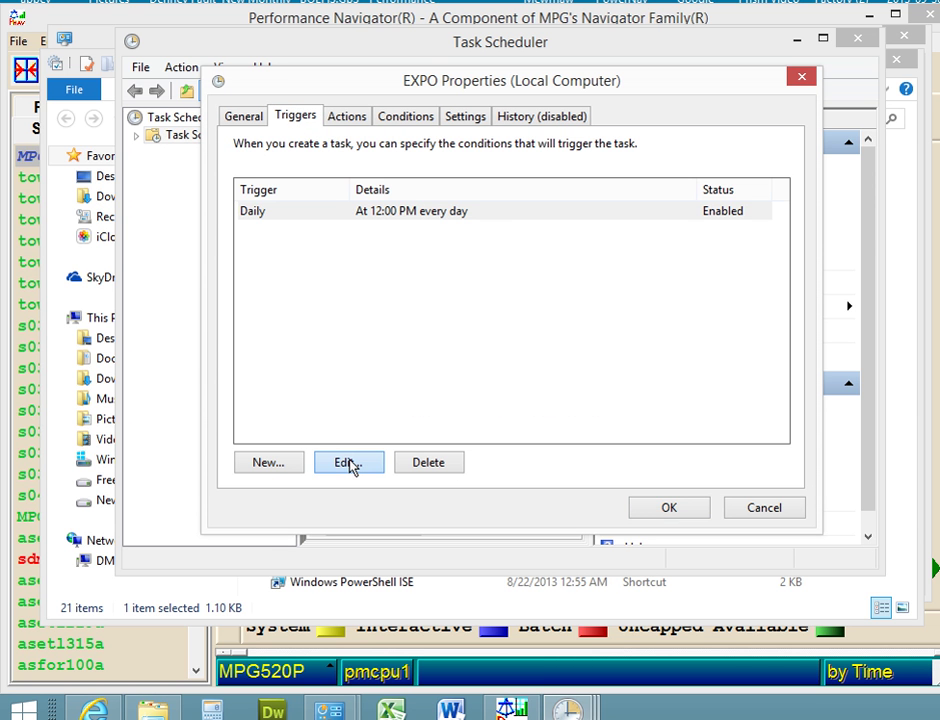
{"action": "left_click", "coordinate": [350, 466]}
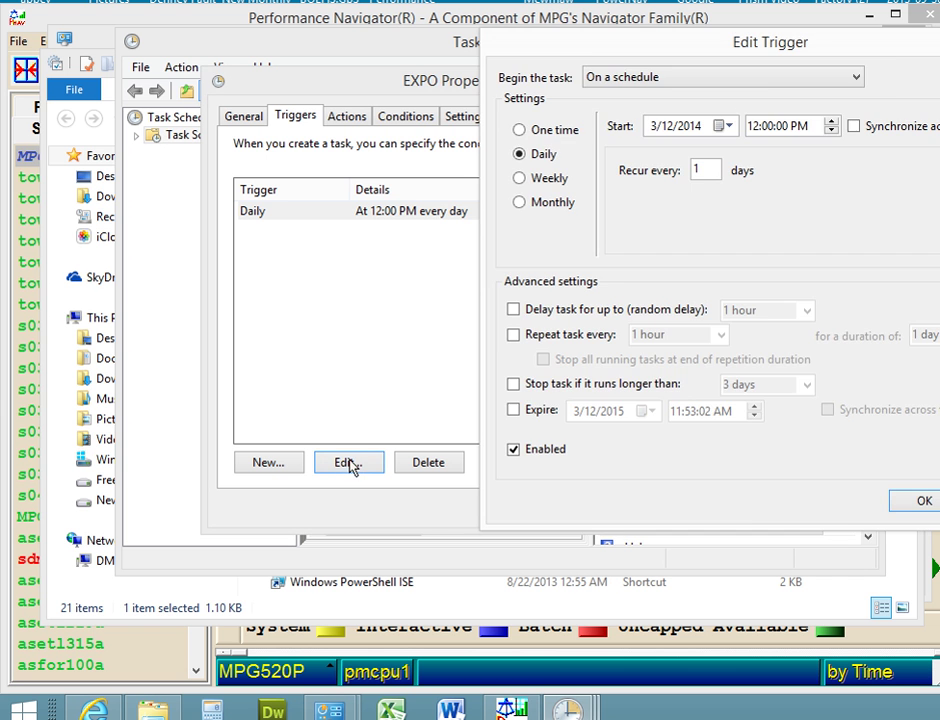
{"action": "left_click_drag", "start_coordinate": [772, 55], "coordinate": [597, 74]}
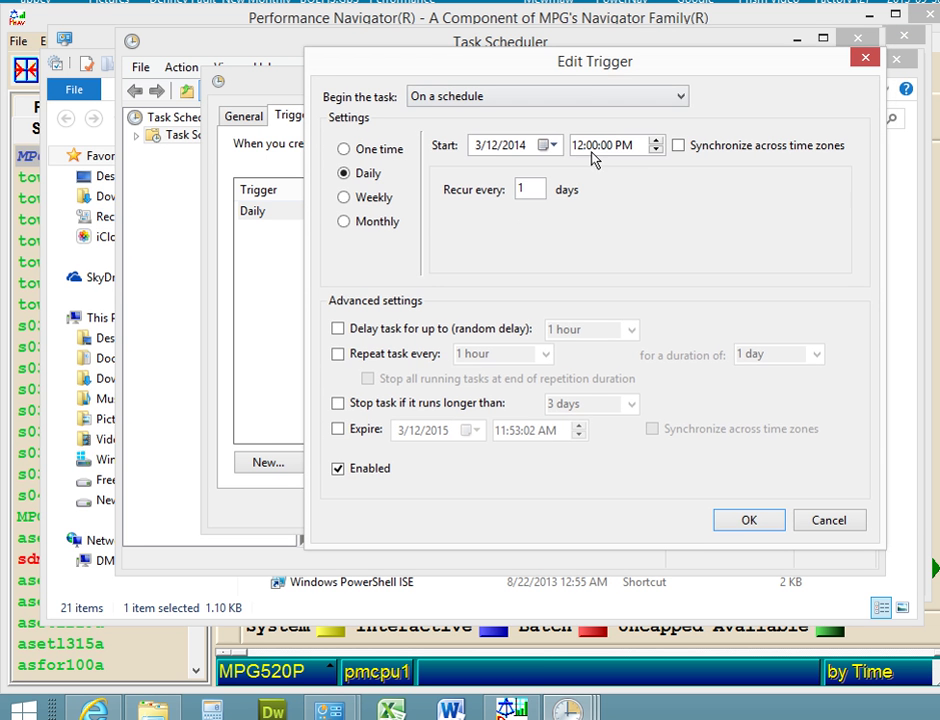
{"action": "left_click", "coordinate": [339, 355]}
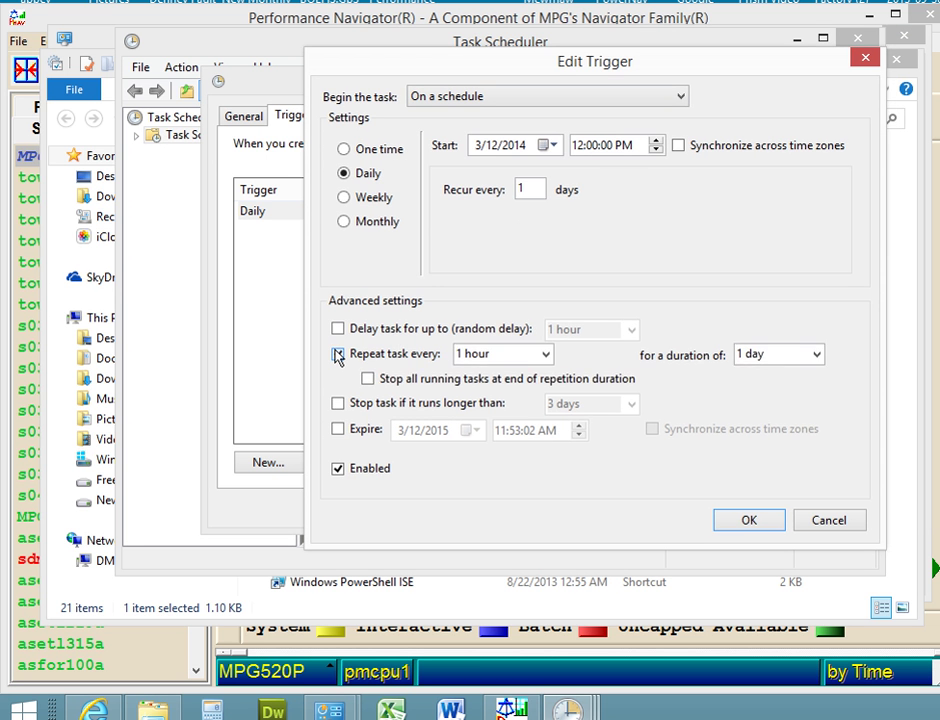
{"action": "left_click", "coordinate": [817, 355]}
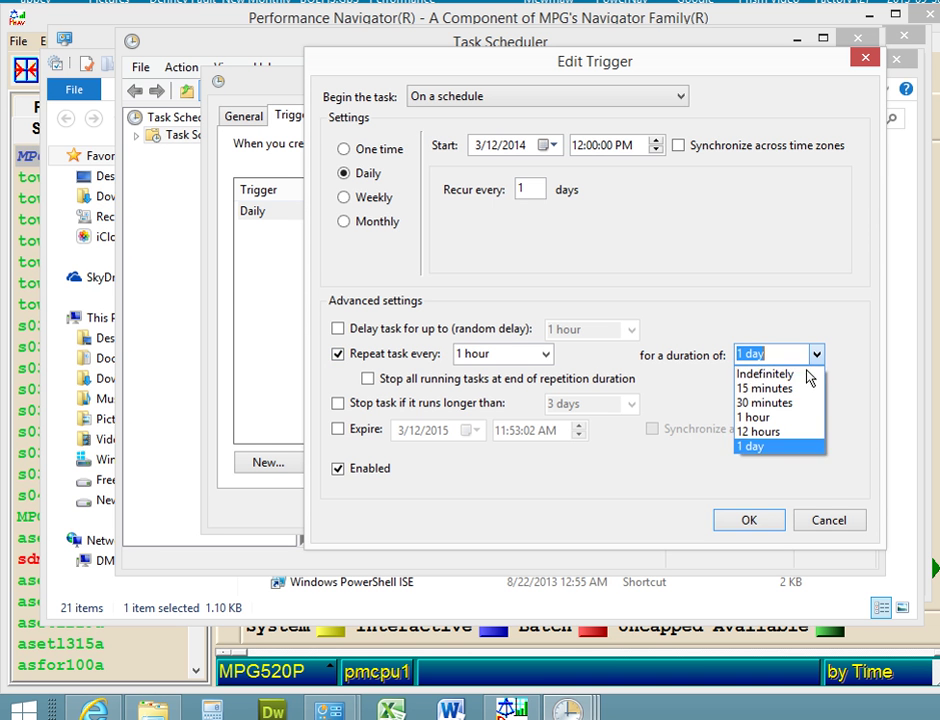
{"action": "left_click", "coordinate": [799, 375]}
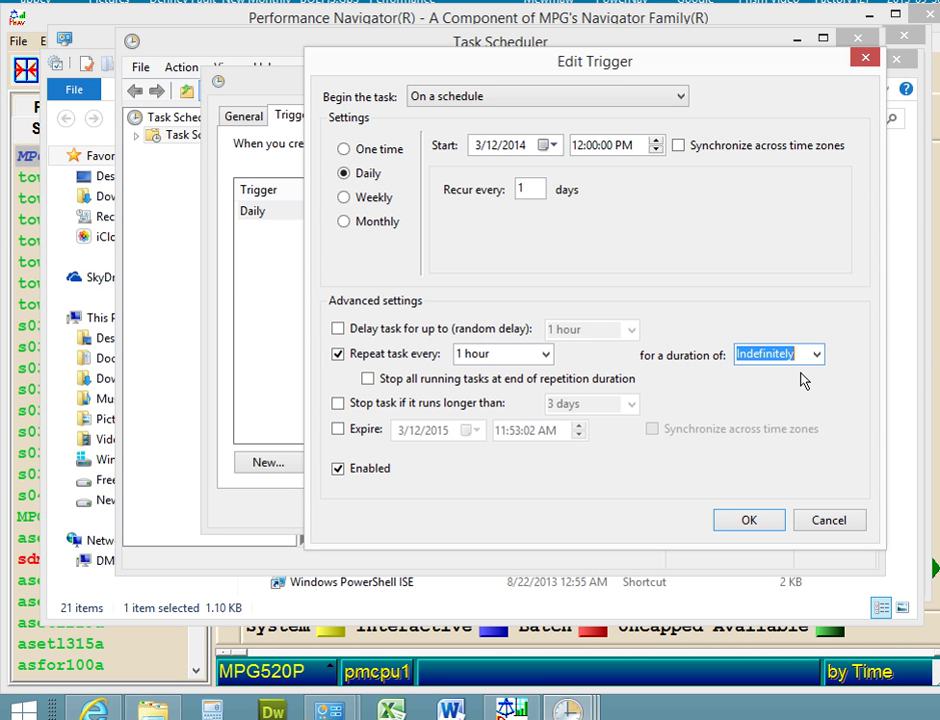
{"action": "left_click", "coordinate": [749, 520]}
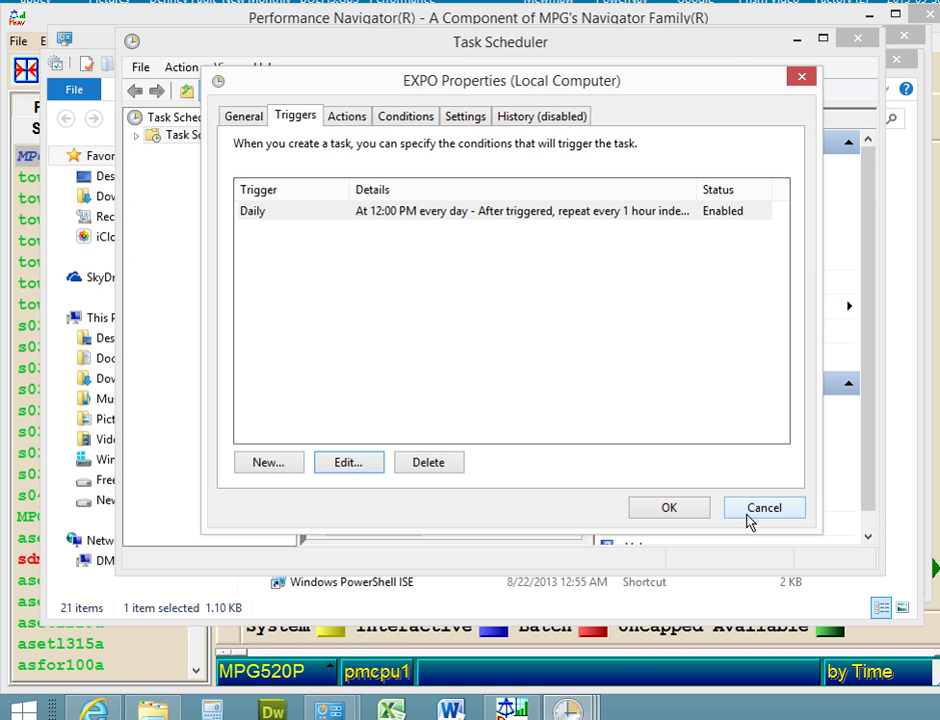
{"action": "left_click", "coordinate": [665, 512]}
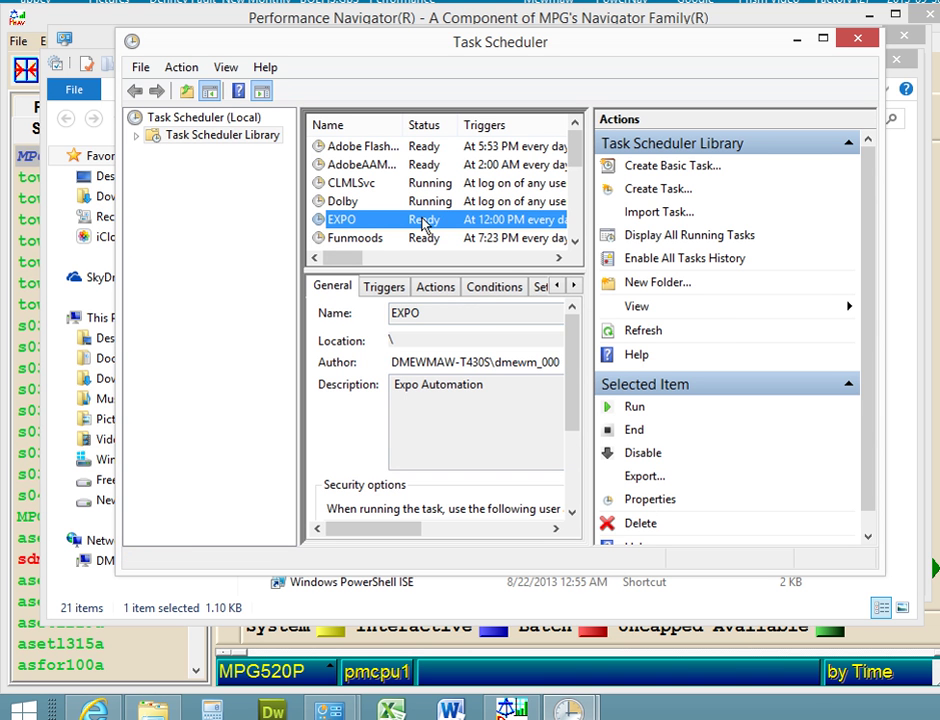
Step: Run the EXPO task on demand and bring up the EPO folder in File Explorer
{"action": "right_click", "coordinate": [422, 222]}
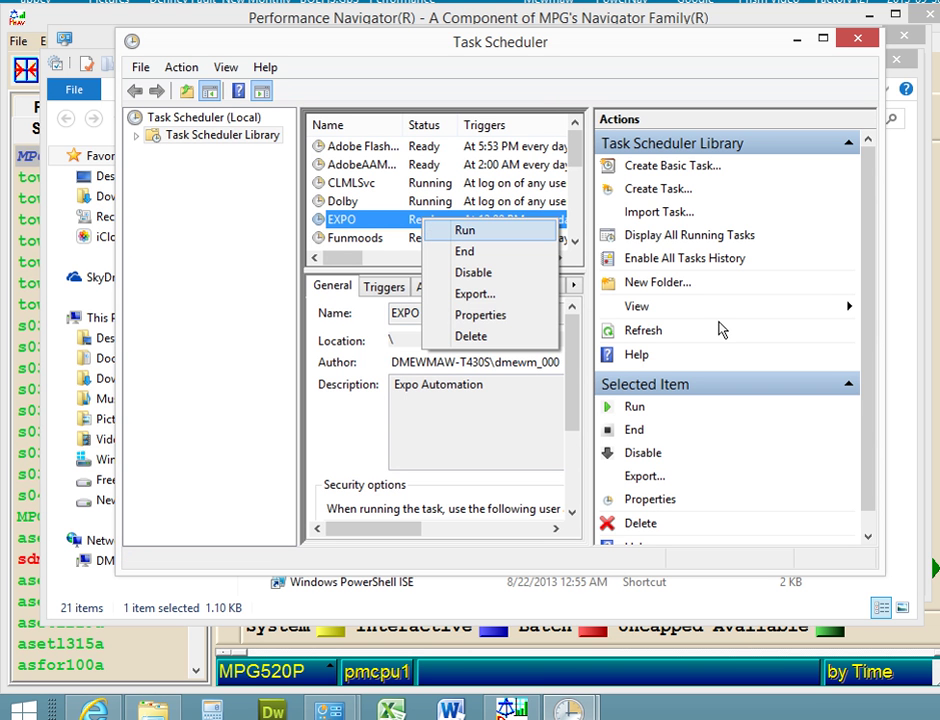
{"action": "key", "text": "Return"}
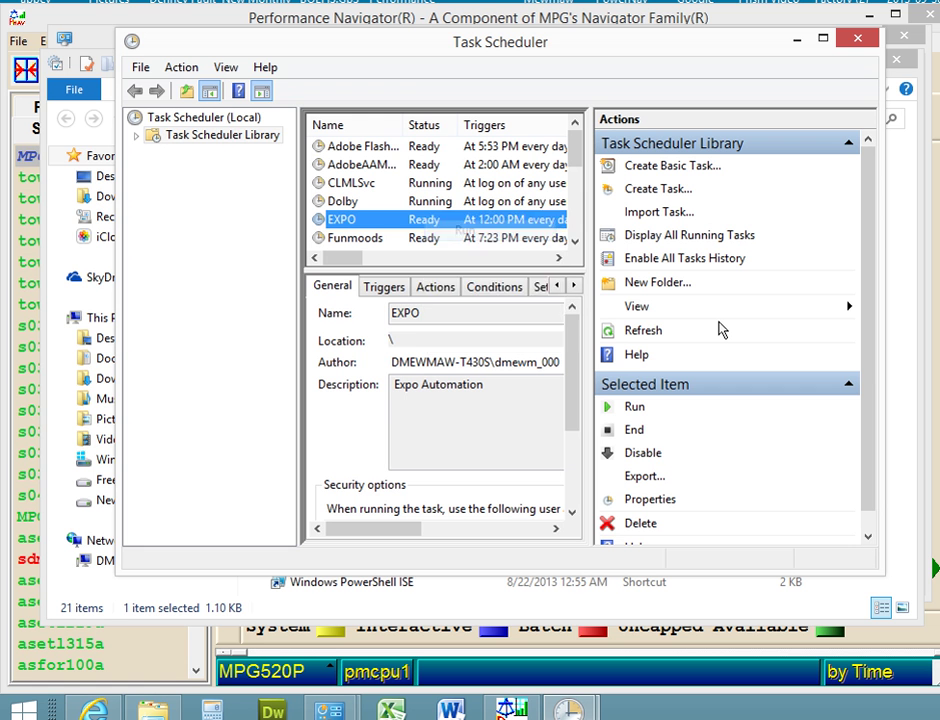
{"action": "key", "text": "shift+F10"}
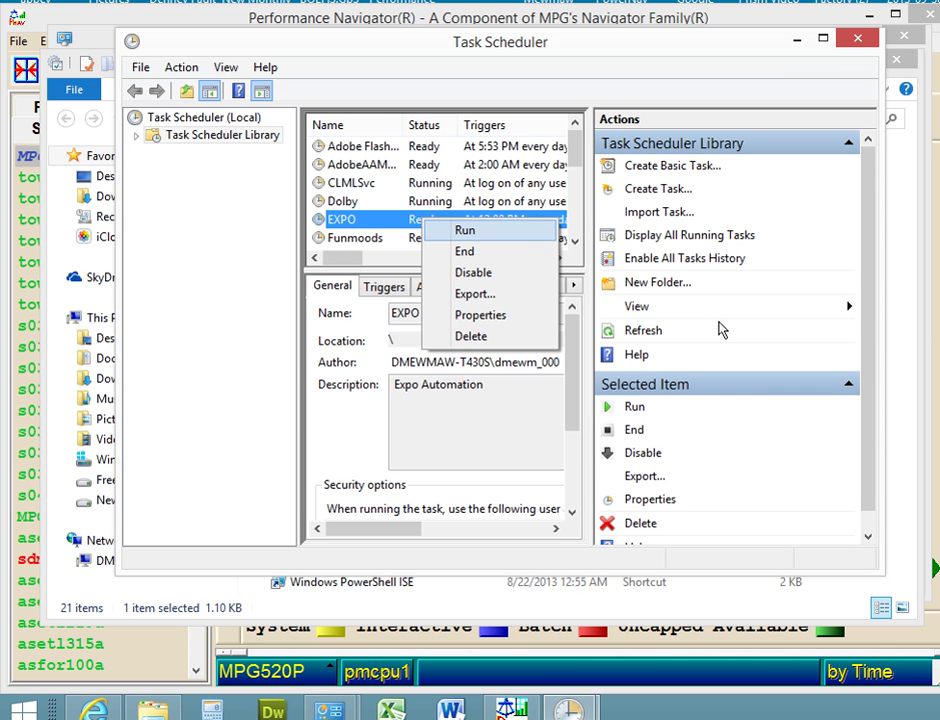
{"action": "key", "text": "Escape"}
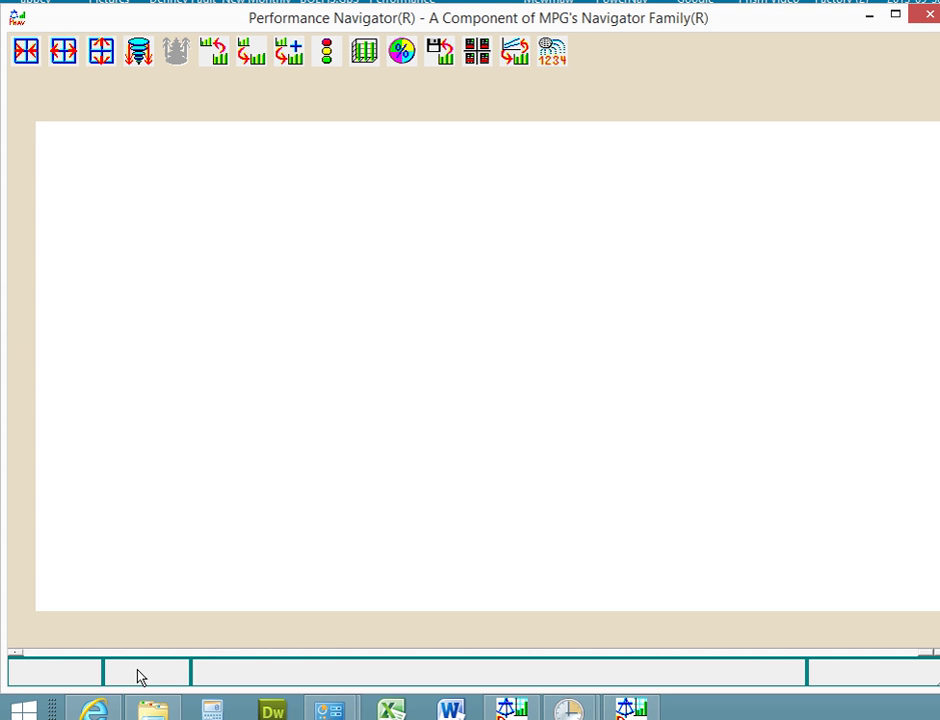
{"action": "mouse_move", "coordinate": [158, 711]}
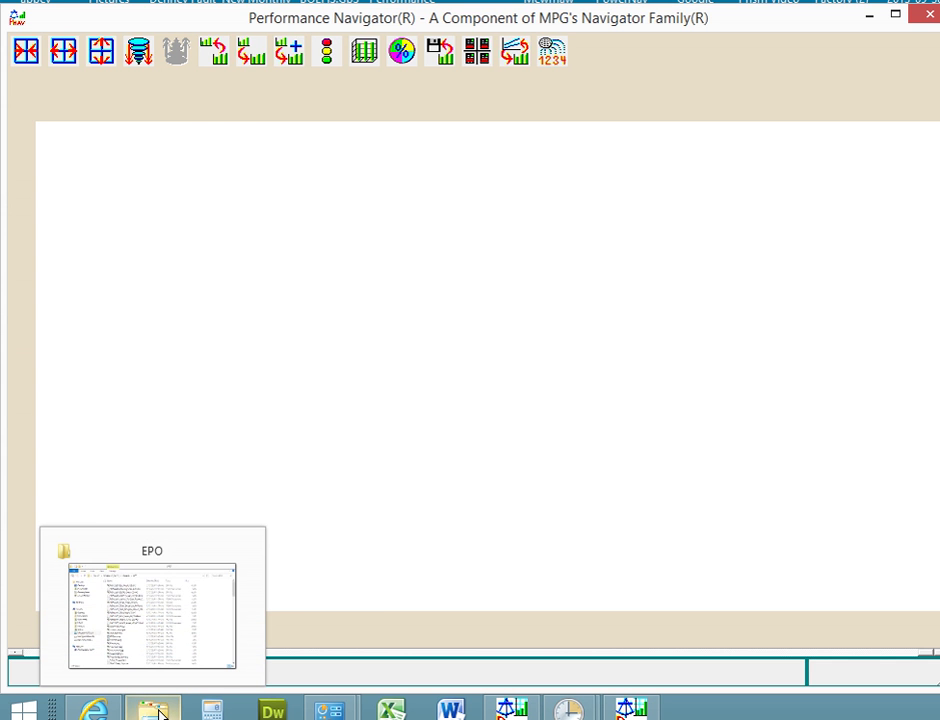
{"action": "left_click", "coordinate": [158, 711]}
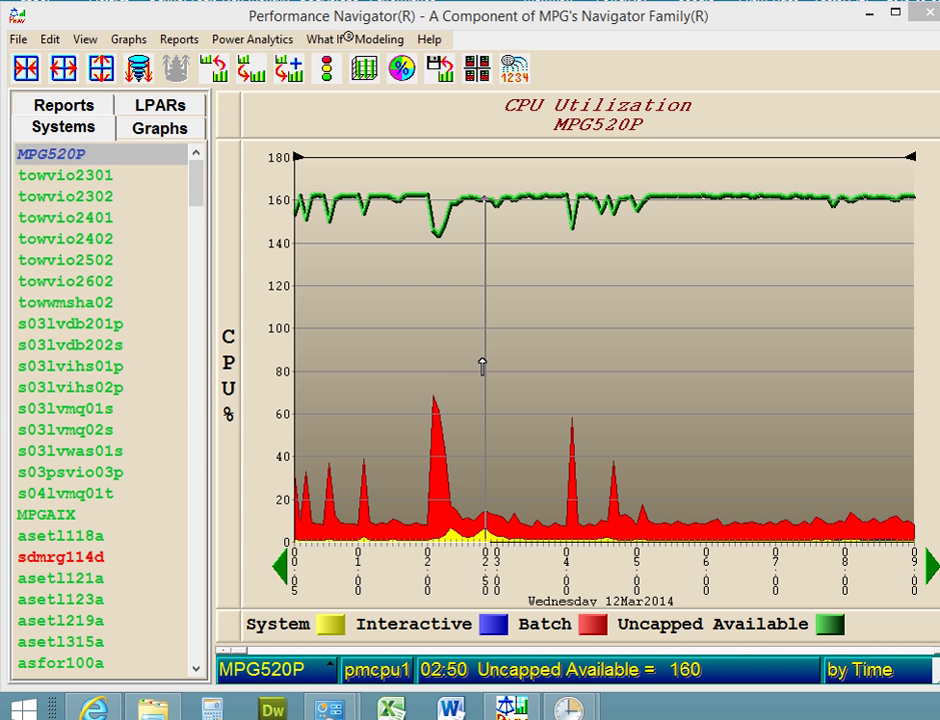
Step: Show the Management Reporting choices of Power Analytics in Performance Navigator
{"action": "left_click", "coordinate": [281, 45]}
{"action": "mouse_move", "coordinate": [258, 62]}
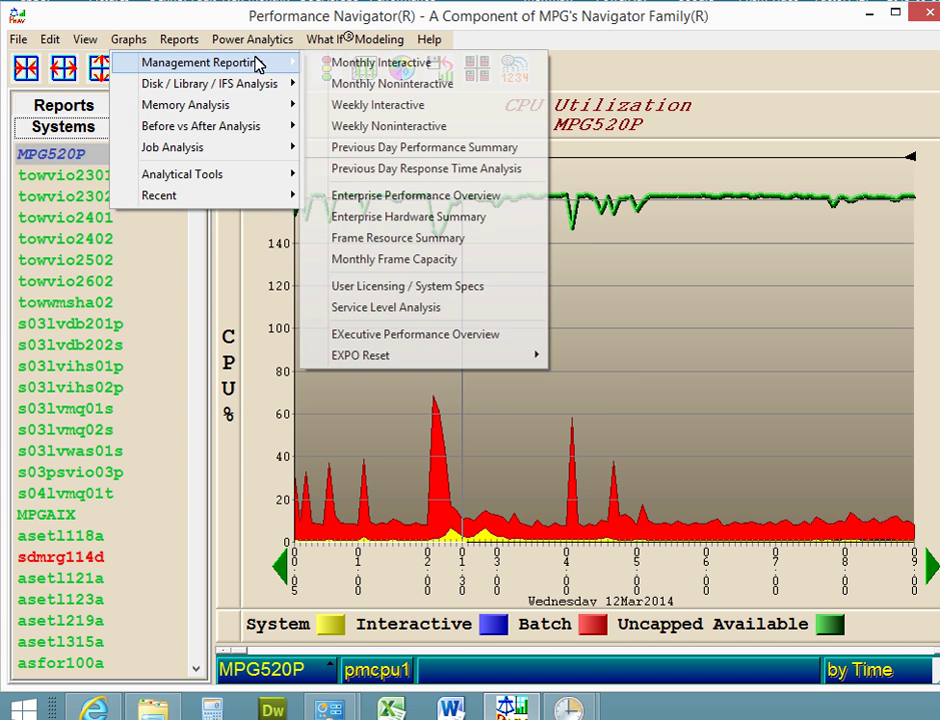